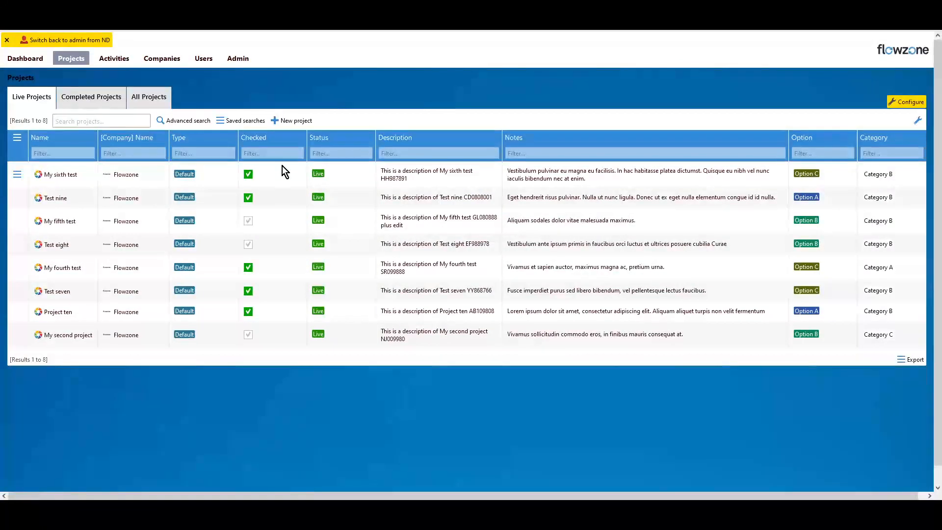
Remove the Checked column from the Live Projects list
{"action": "left_click", "coordinate": [260, 139]}
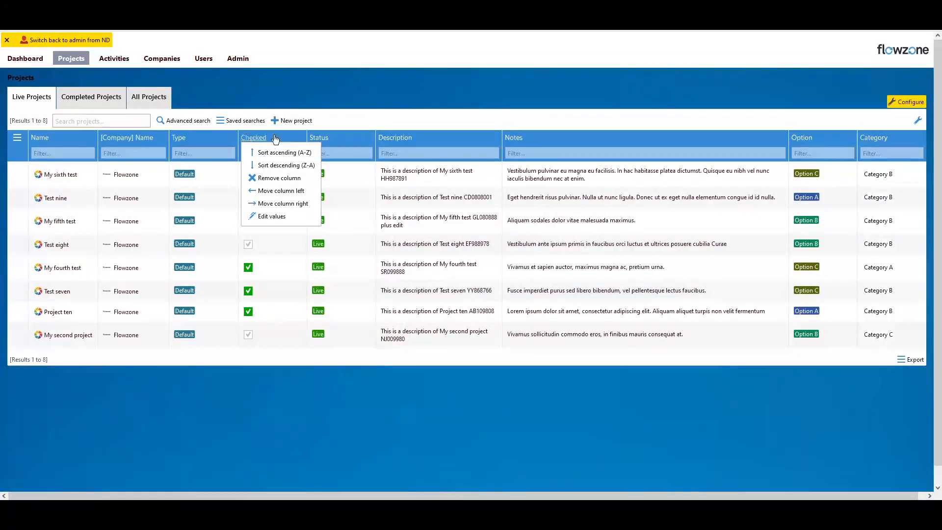
{"action": "left_click", "coordinate": [400, 124]}
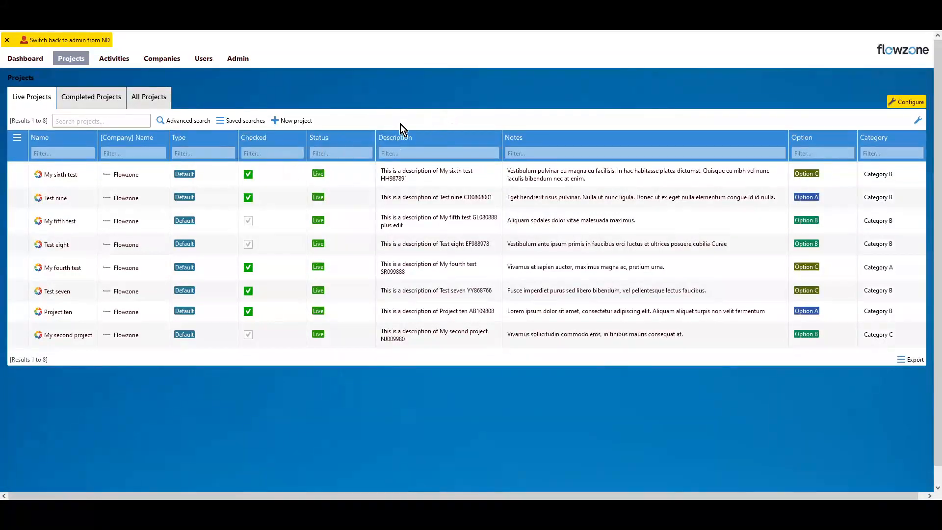
{"action": "left_click", "coordinate": [254, 139]}
{"action": "left_click", "coordinate": [244, 126]}
{"action": "left_click", "coordinate": [243, 139]}
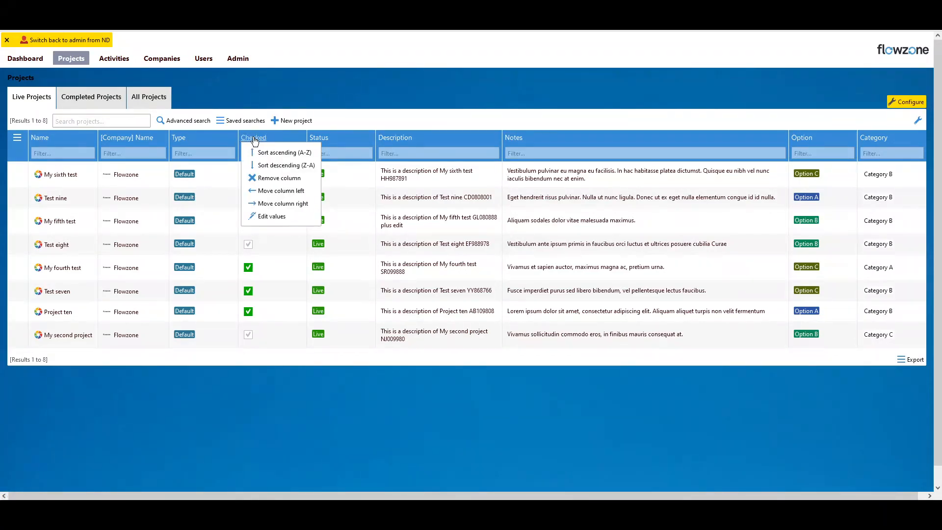
{"action": "left_click", "coordinate": [260, 138]}
{"action": "left_click", "coordinate": [269, 139]}
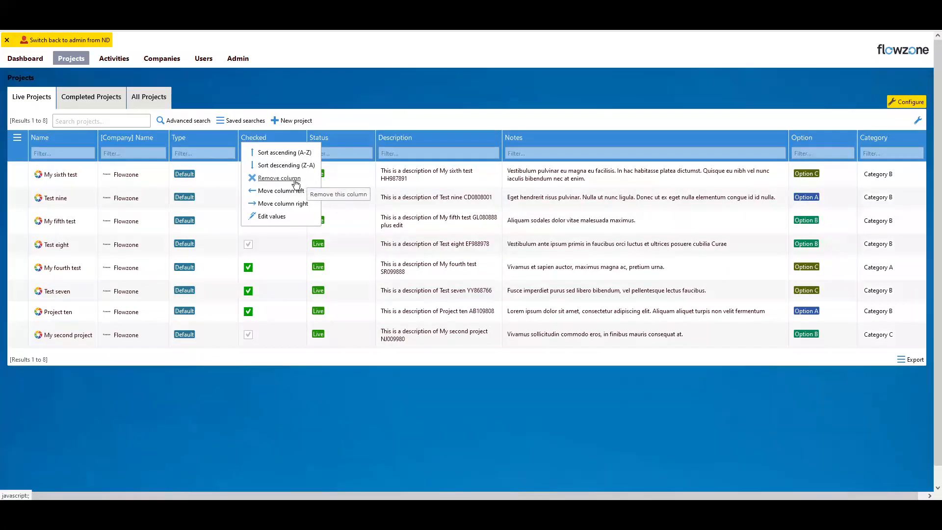
{"action": "left_click", "coordinate": [270, 139]}
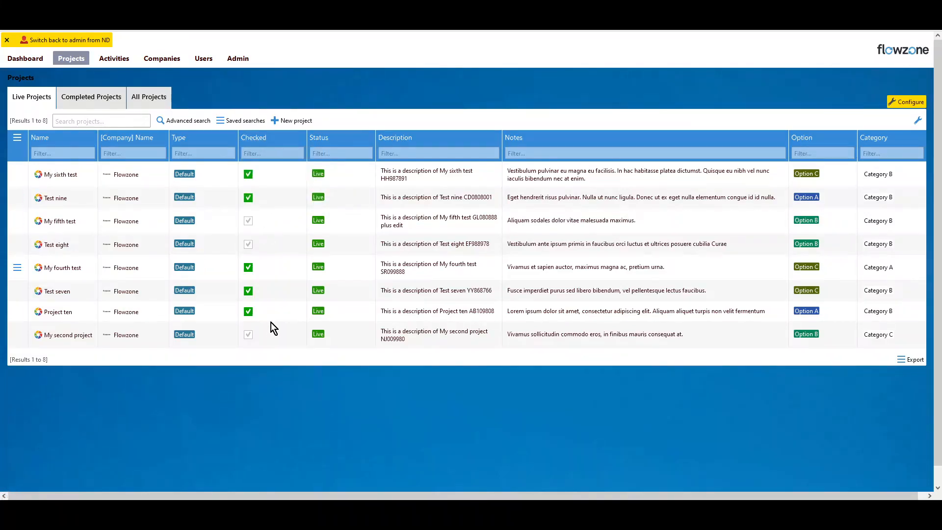
{"action": "left_click", "coordinate": [264, 141]}
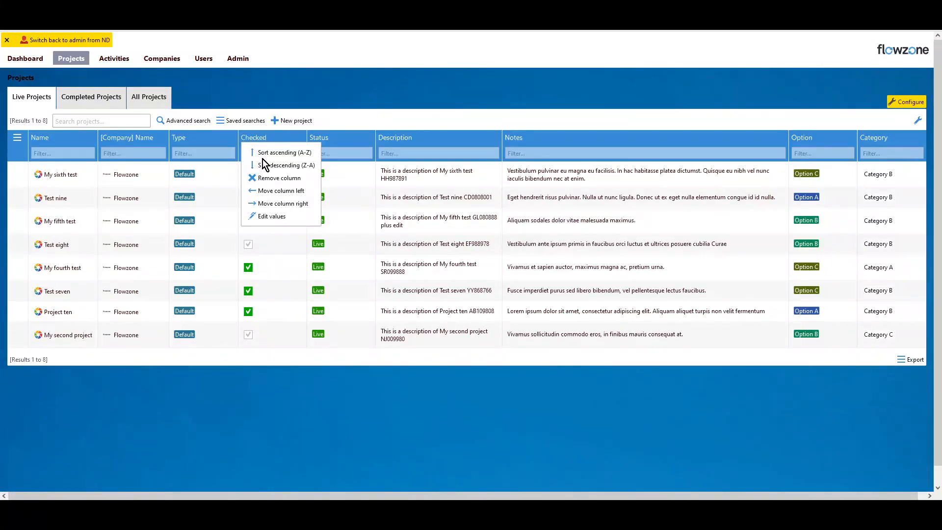
{"action": "left_click", "coordinate": [262, 178]}
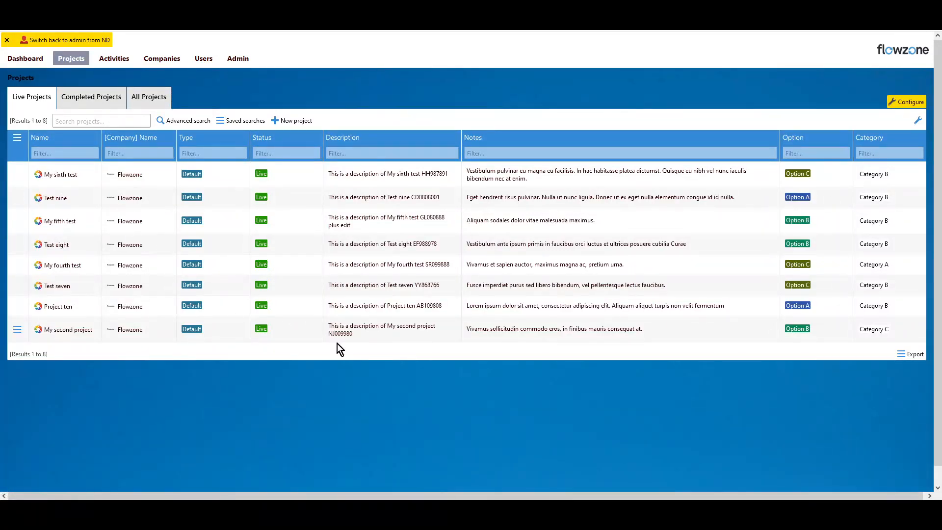
Remove the Checked column from the Completed Projects list
{"action": "mouse_move", "coordinate": [303, 202]}
{"action": "left_click", "coordinate": [105, 99]}
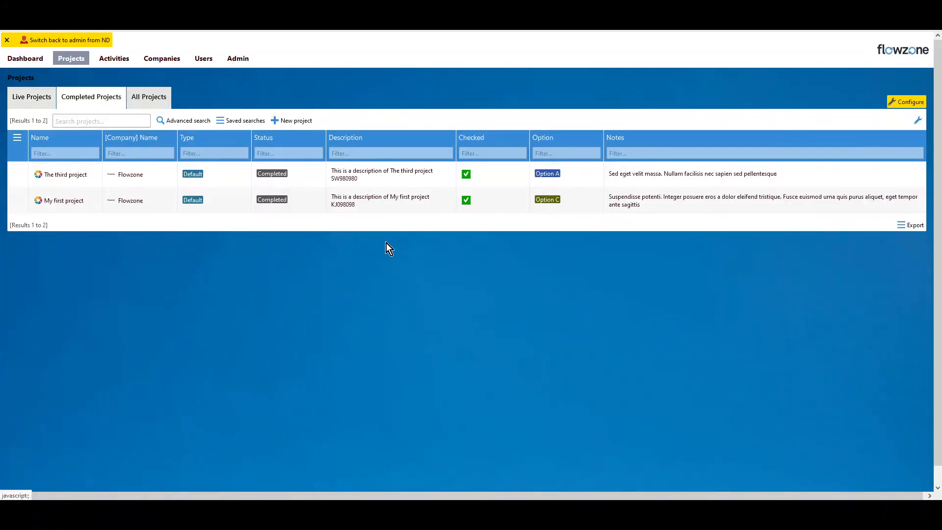
{"action": "left_click", "coordinate": [473, 141]}
{"action": "left_click", "coordinate": [482, 142]}
{"action": "left_click", "coordinate": [484, 178]}
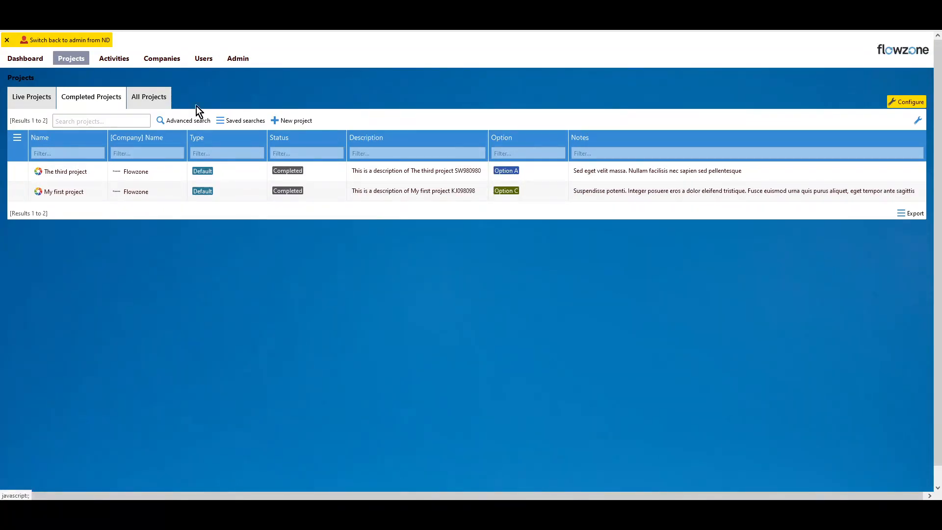
Remove the Checked column from the All Projects list and return to the Live Projects list
{"action": "left_click", "coordinate": [149, 97]}
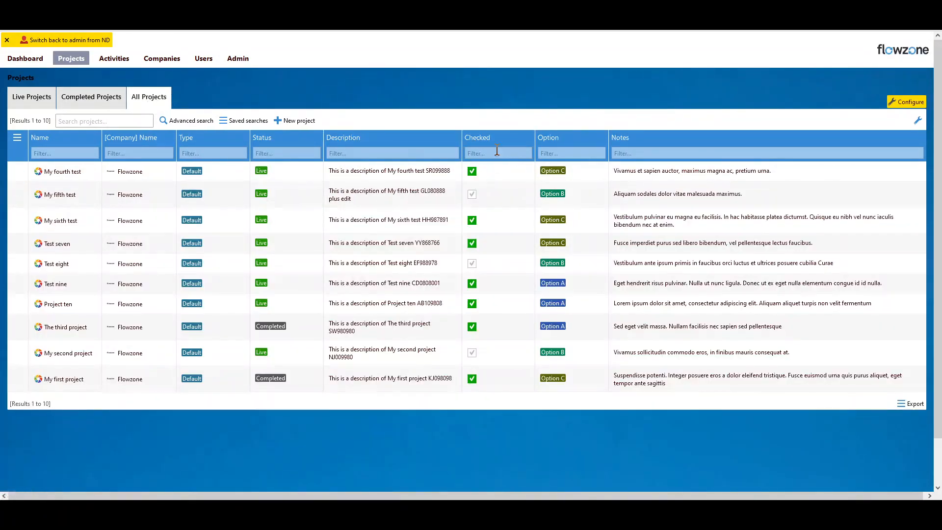
{"action": "left_click", "coordinate": [479, 134]}
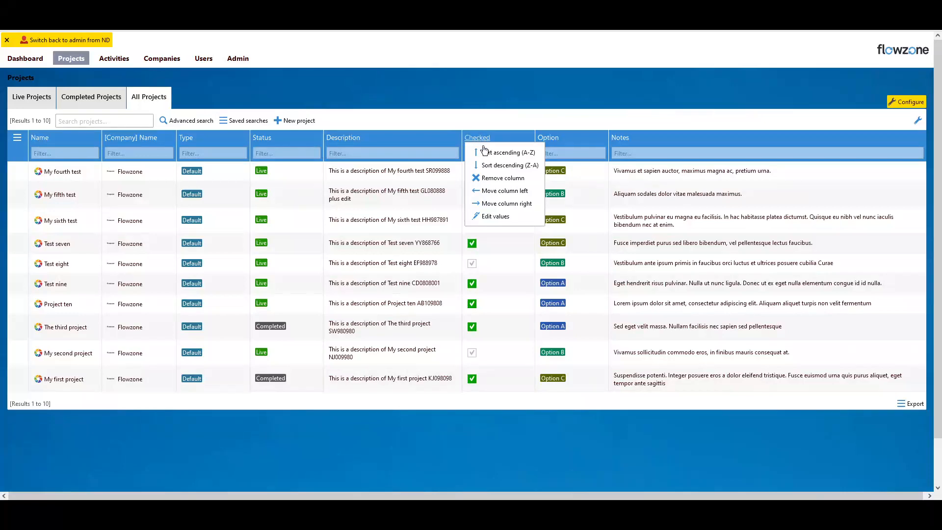
{"action": "left_click", "coordinate": [499, 179]}
{"action": "left_click", "coordinate": [32, 99]}
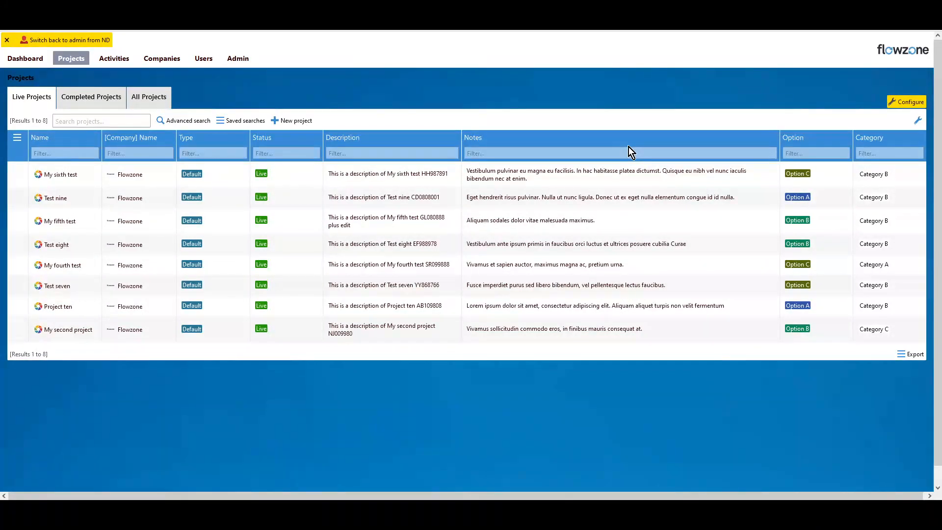
Move the Description column one place left, ahead of Status, and back to its original place
{"action": "left_click", "coordinate": [316, 137]}
{"action": "left_click", "coordinate": [347, 141]}
{"action": "left_click", "coordinate": [351, 139]}
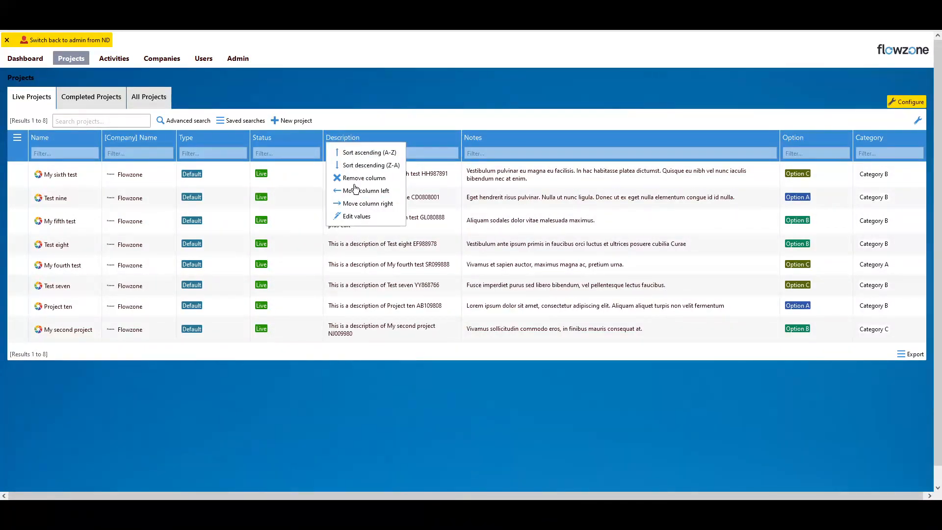
{"action": "mouse_move", "coordinate": [345, 140]}
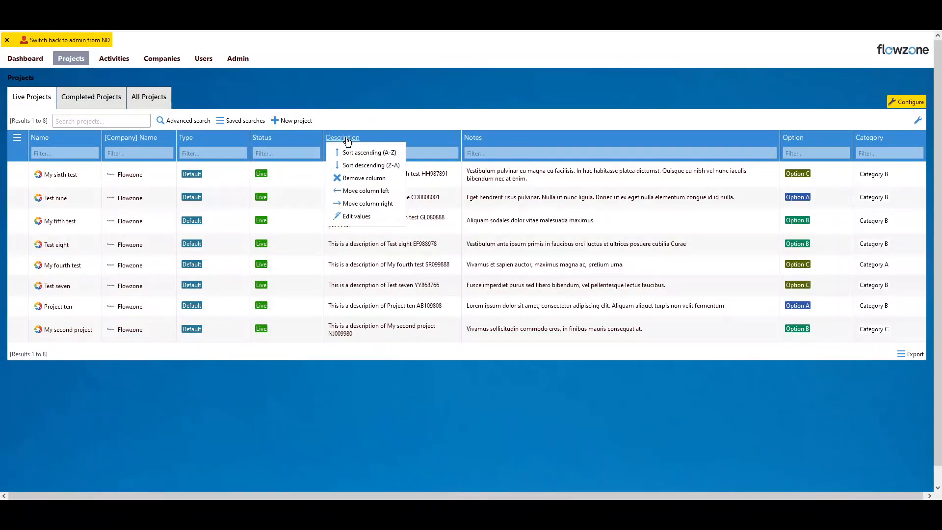
{"action": "left_click", "coordinate": [366, 193]}
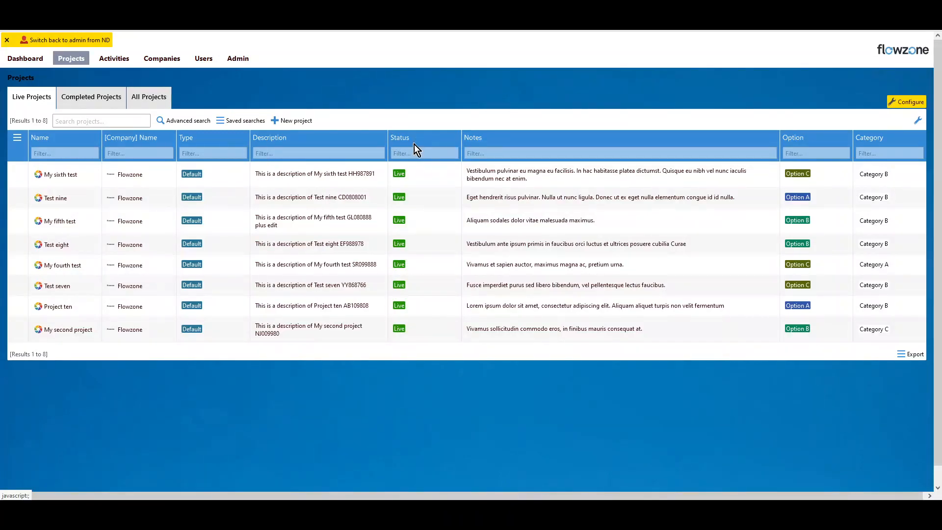
{"action": "left_click", "coordinate": [264, 143]}
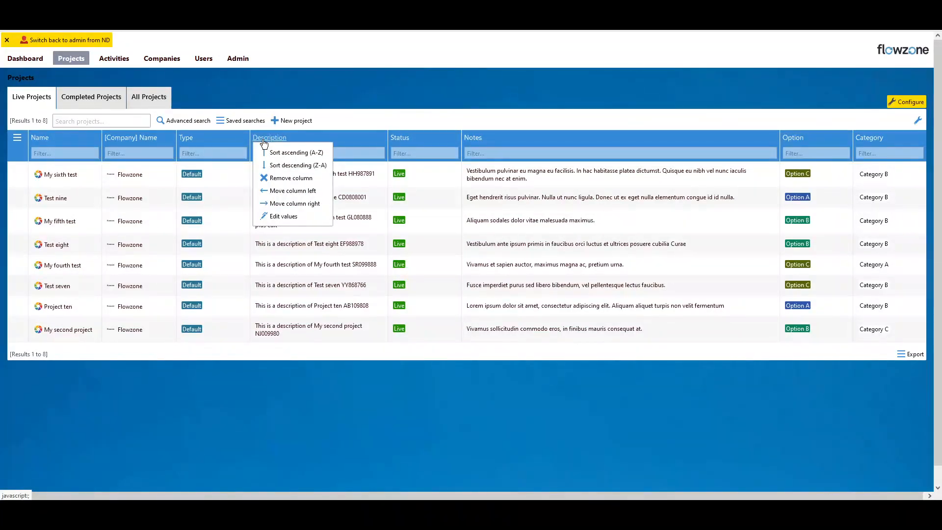
{"action": "left_click", "coordinate": [295, 205]}
Move the Description column right past Notes and Option, and back one place to sit between Notes and Option
{"action": "left_click", "coordinate": [333, 143]}
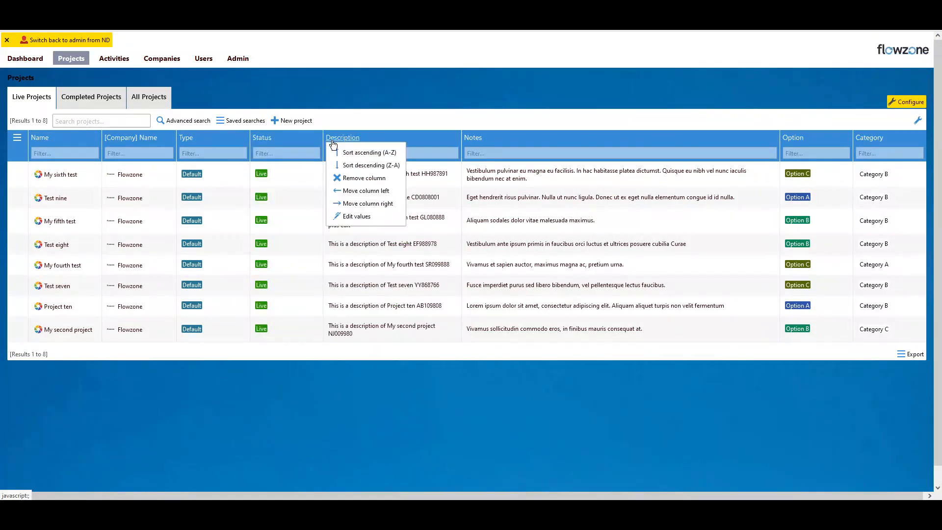
{"action": "left_click", "coordinate": [352, 204]}
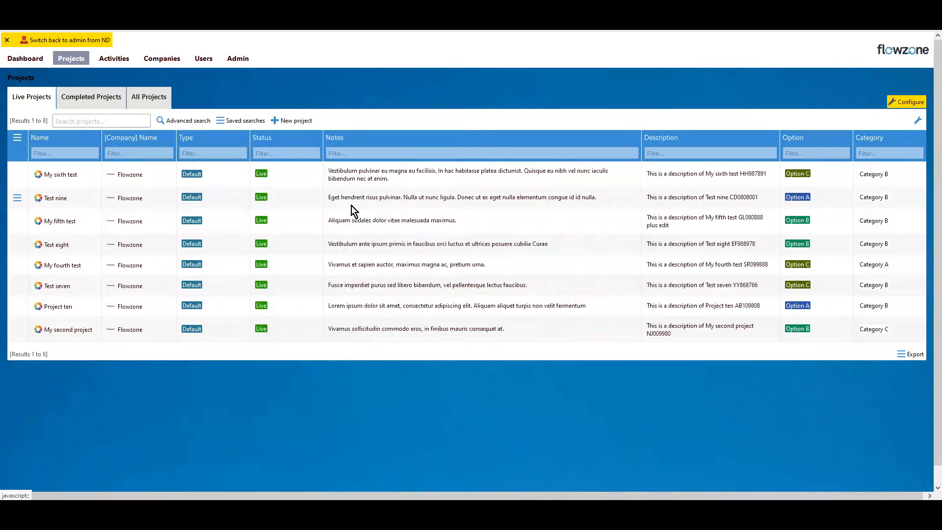
{"action": "left_click", "coordinate": [681, 137]}
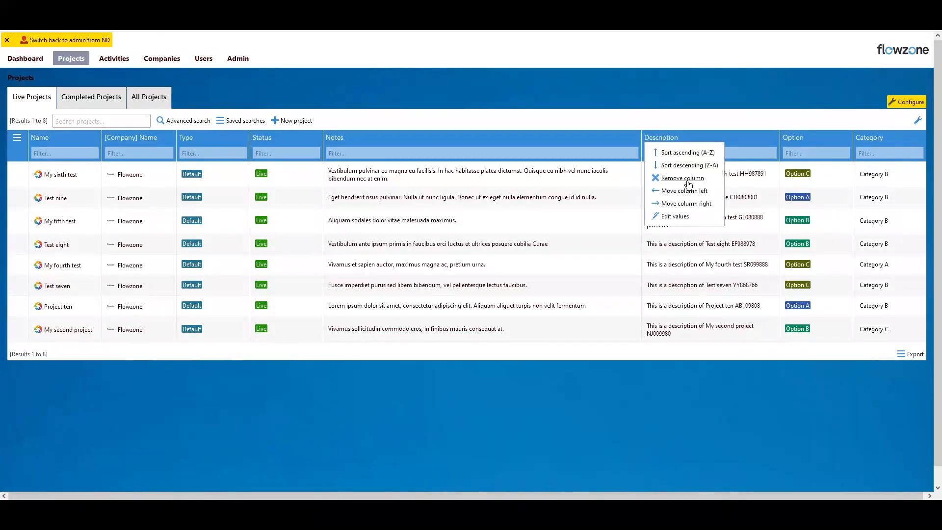
{"action": "left_click", "coordinate": [682, 204]}
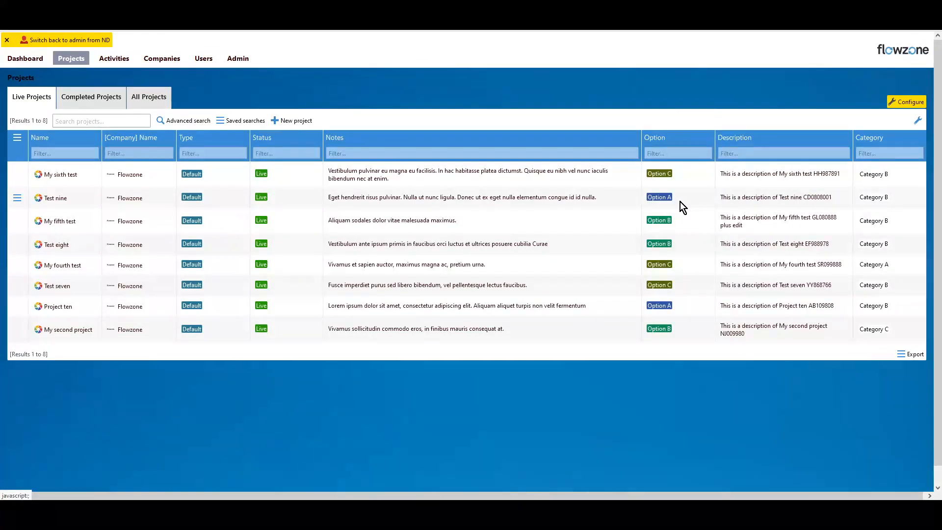
{"action": "left_click", "coordinate": [744, 140]}
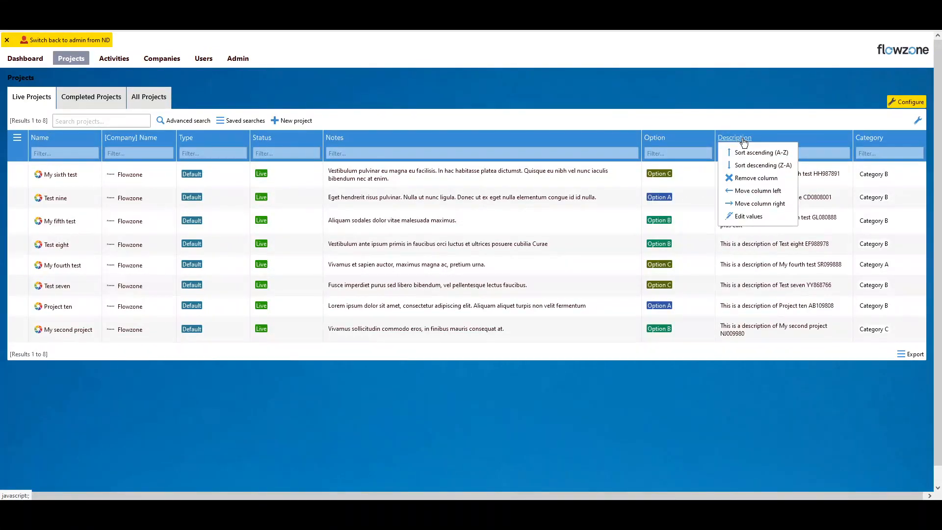
{"action": "left_click", "coordinate": [750, 191]}
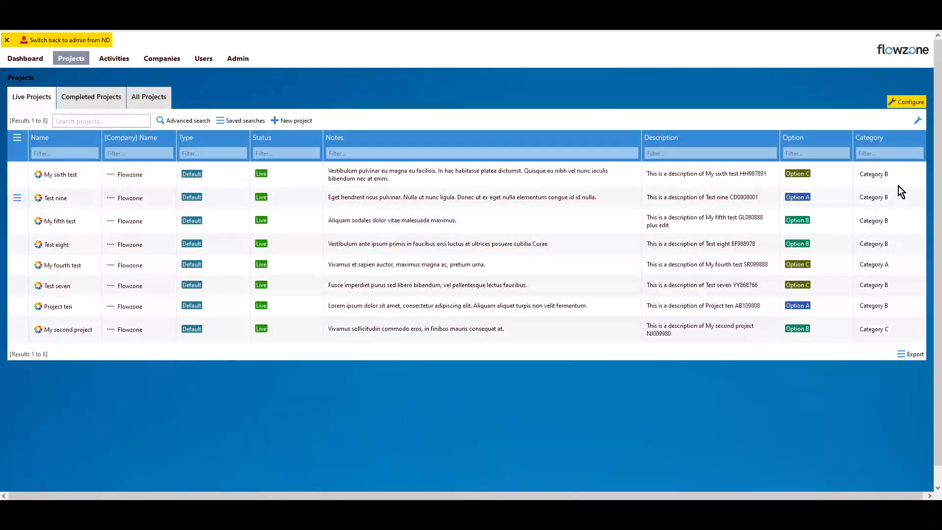
Customise the Live Projects layout by adding the Checked column between Type and Status, and apply the change
{"action": "left_click", "coordinate": [919, 121]}
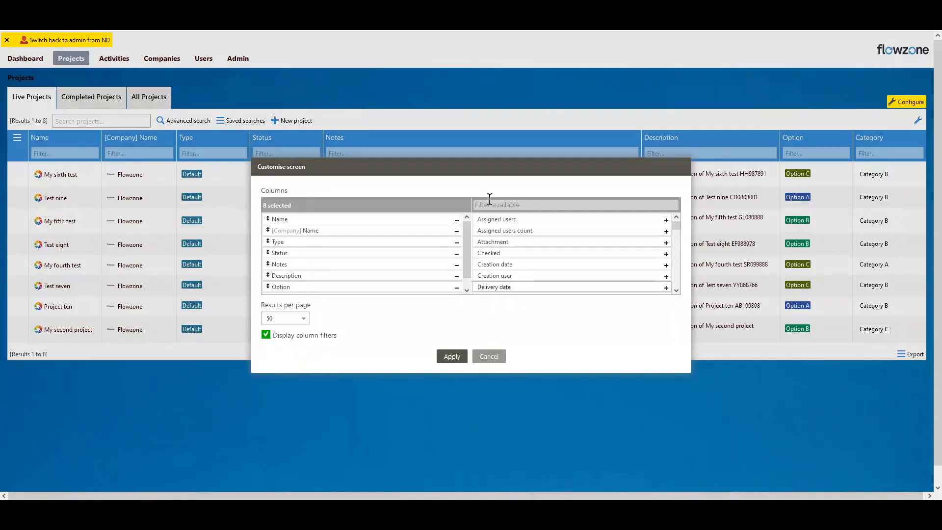
{"action": "left_click_drag", "start_coordinate": [485, 170], "coordinate": [461, 200]}
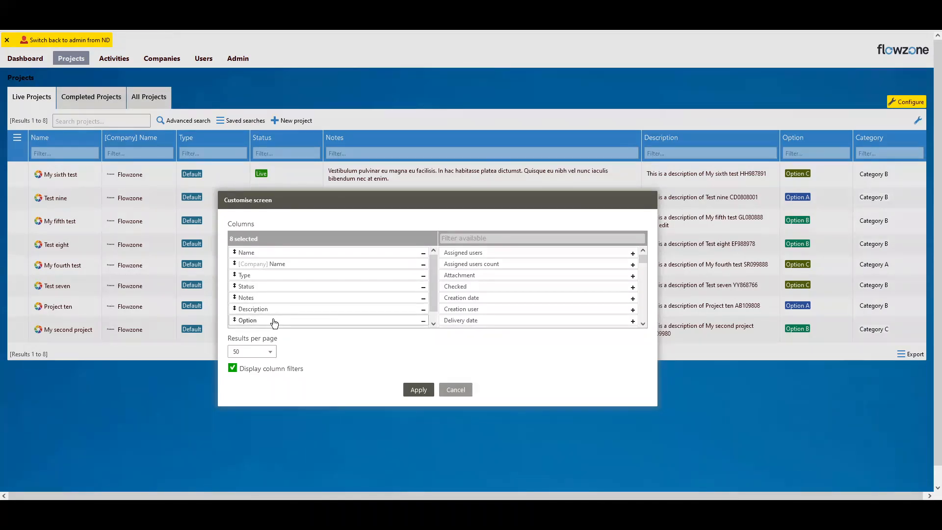
{"action": "left_click", "coordinate": [433, 324]}
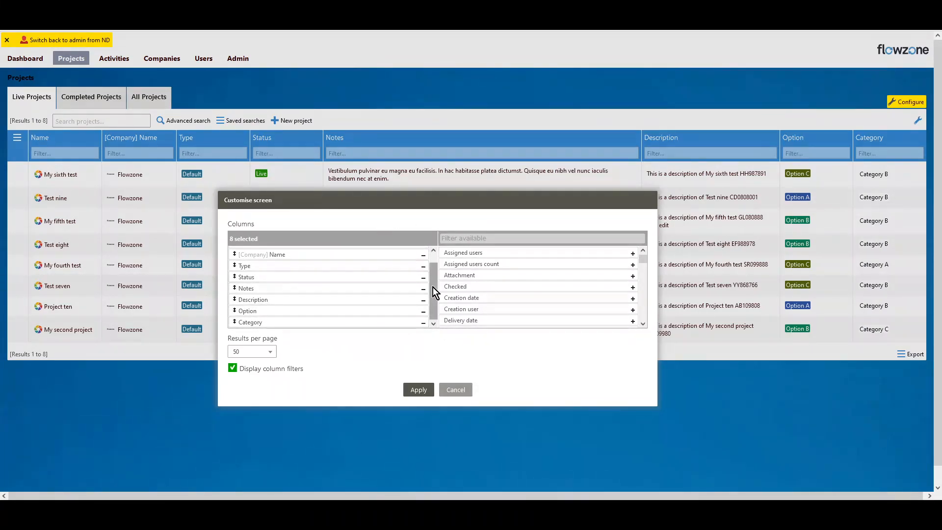
{"action": "scroll", "coordinate": [433, 287], "scroll_direction": "up", "scroll_amount": 1}
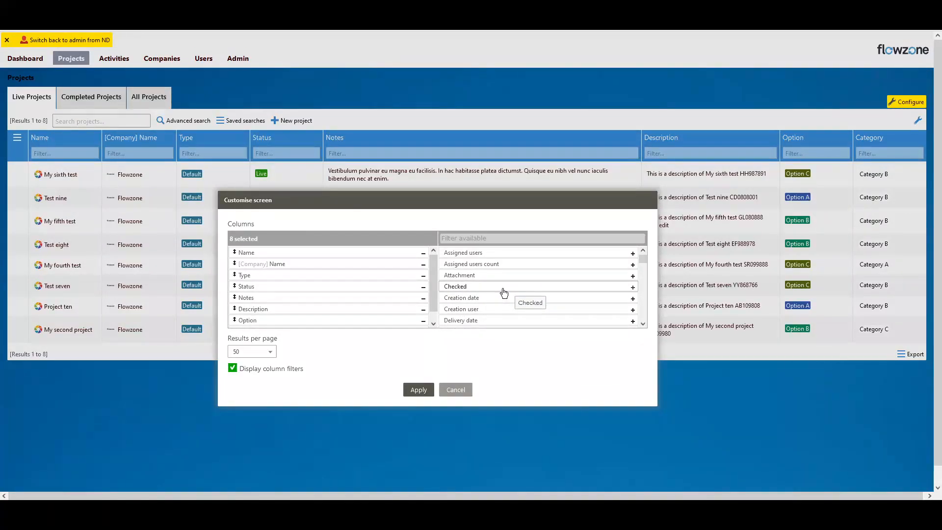
{"action": "left_click_drag", "start_coordinate": [512, 291], "coordinate": [297, 291]}
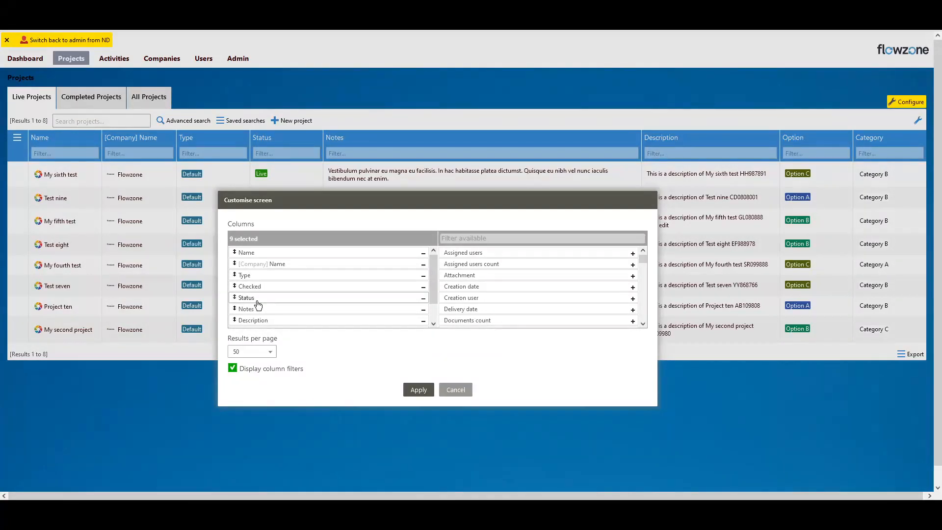
{"action": "left_click", "coordinate": [419, 390]}
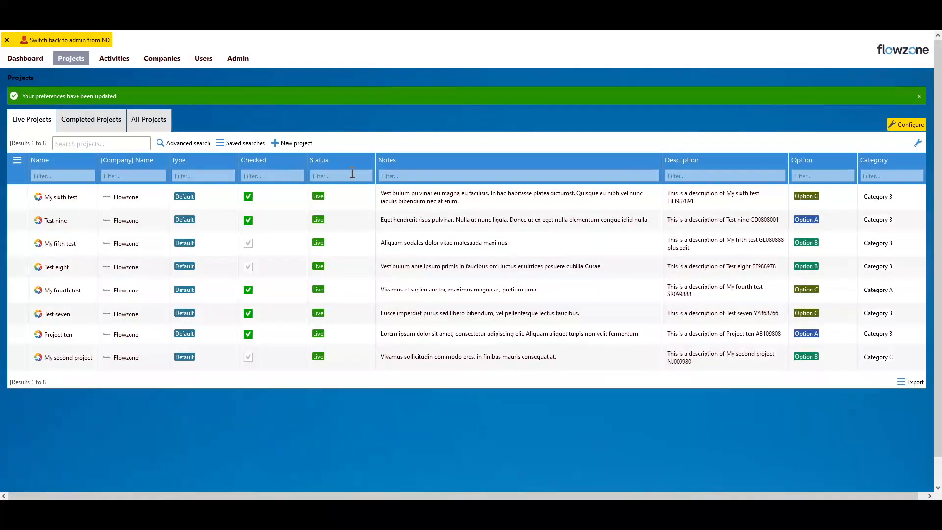
Reopen the layout customisation for Live Projects and add Delivery date to the selected columns
{"action": "left_click", "coordinate": [252, 167]}
{"action": "left_click", "coordinate": [802, 160]}
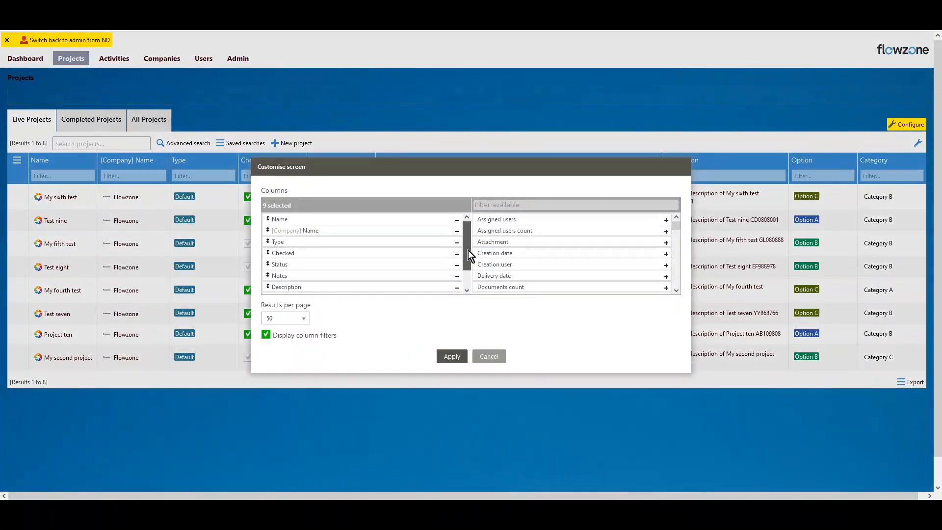
{"action": "mouse_move", "coordinate": [468, 250]}
{"action": "left_mouse_down"}
{"action": "mouse_move", "coordinate": [469, 267]}
{"action": "mouse_move", "coordinate": [473, 237]}
{"action": "mouse_move", "coordinate": [468, 265]}
{"action": "left_mouse_up"}
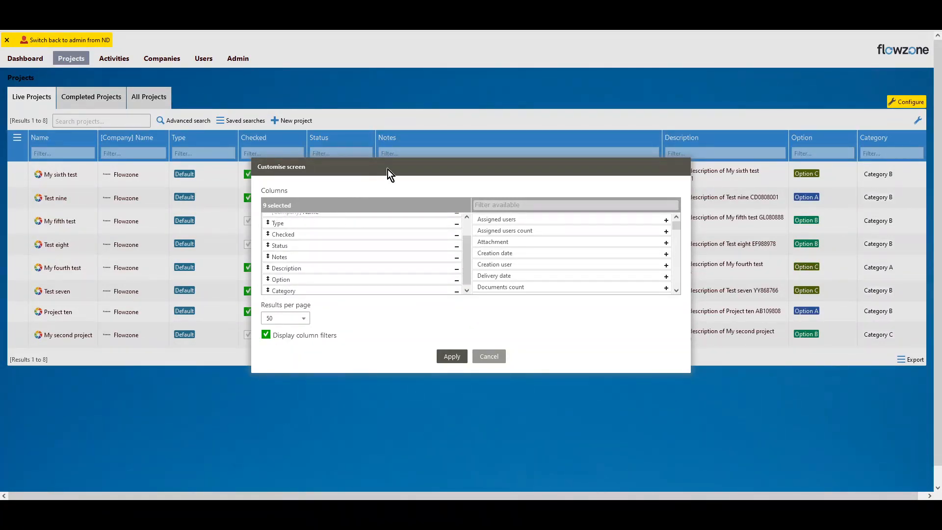
{"action": "left_click_drag", "start_coordinate": [388, 169], "coordinate": [369, 201]}
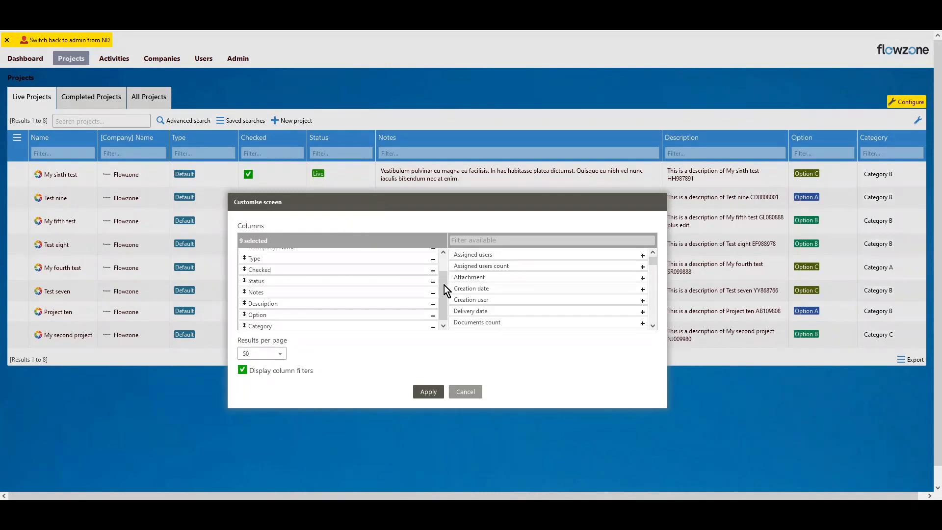
{"action": "left_click_drag", "start_coordinate": [443, 285], "coordinate": [446, 268]}
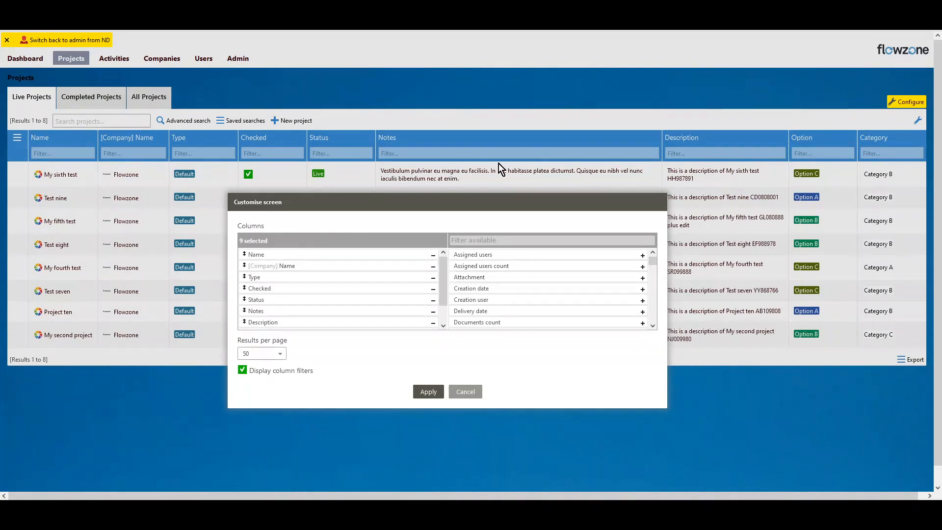
{"action": "left_click", "coordinate": [652, 326]}
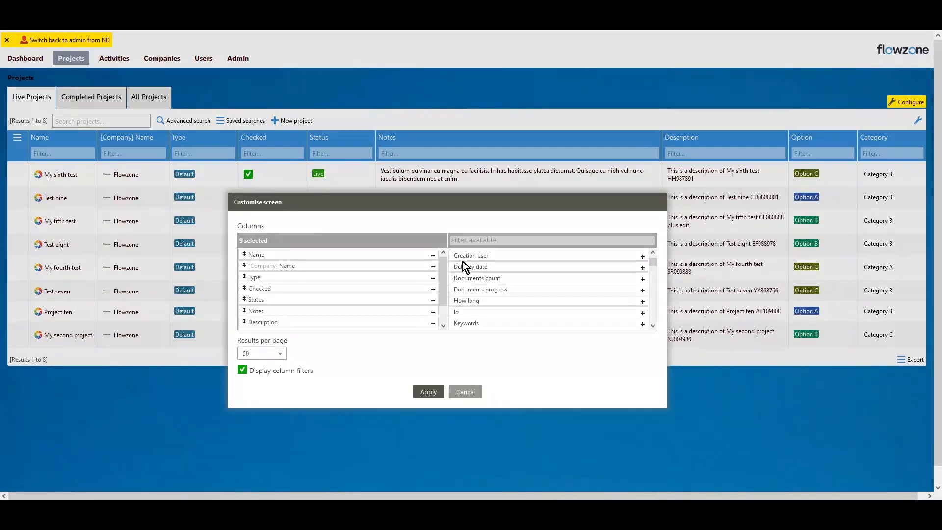
{"action": "left_click_drag", "start_coordinate": [484, 270], "coordinate": [505, 275]}
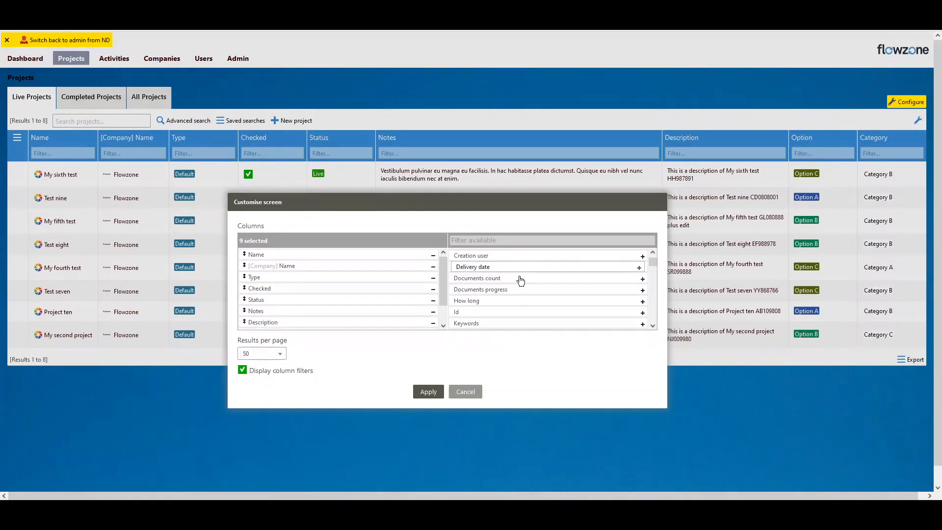
{"action": "left_click", "coordinate": [643, 268]}
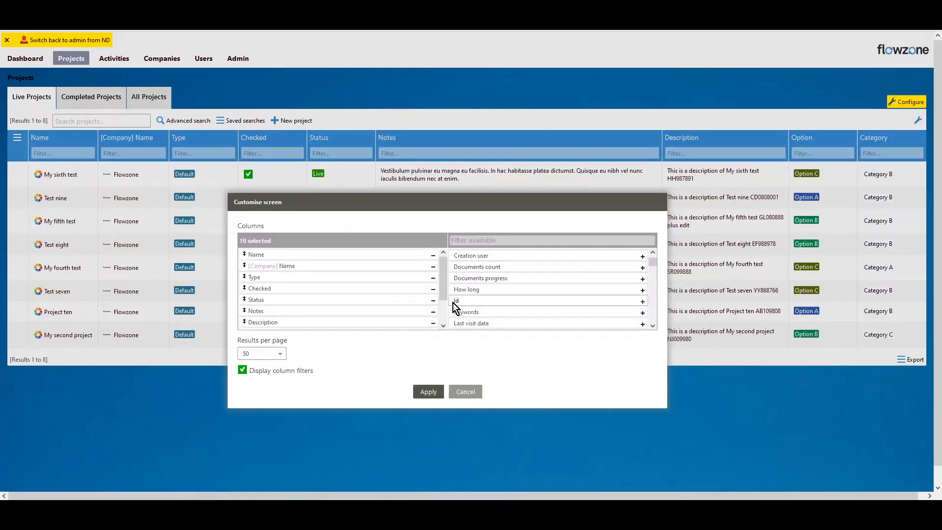
Check that Delivery date is the last selected column and apply the customised Live Projects layout
{"action": "left_click_drag", "start_coordinate": [445, 284], "coordinate": [443, 315]}
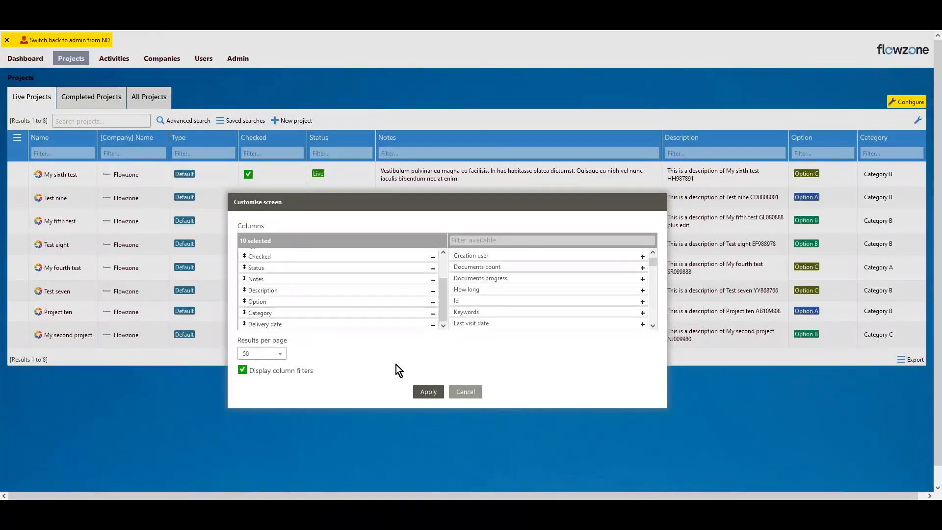
{"action": "left_click", "coordinate": [430, 392]}
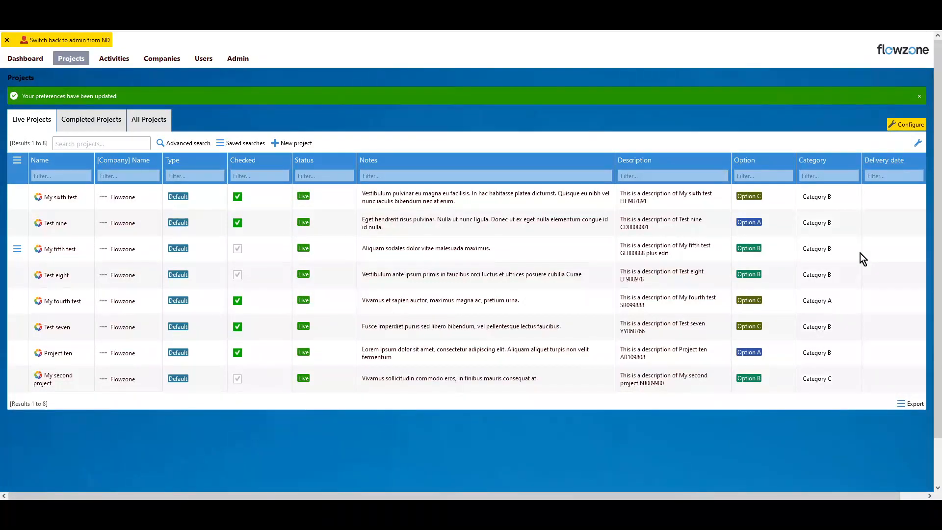
{"action": "mouse_move", "coordinate": [880, 357]}
Reorder the Live Projects columns so Delivery date and then Status sit between [Company] Name and Type, and apply the layout
{"action": "left_click", "coordinate": [918, 145]}
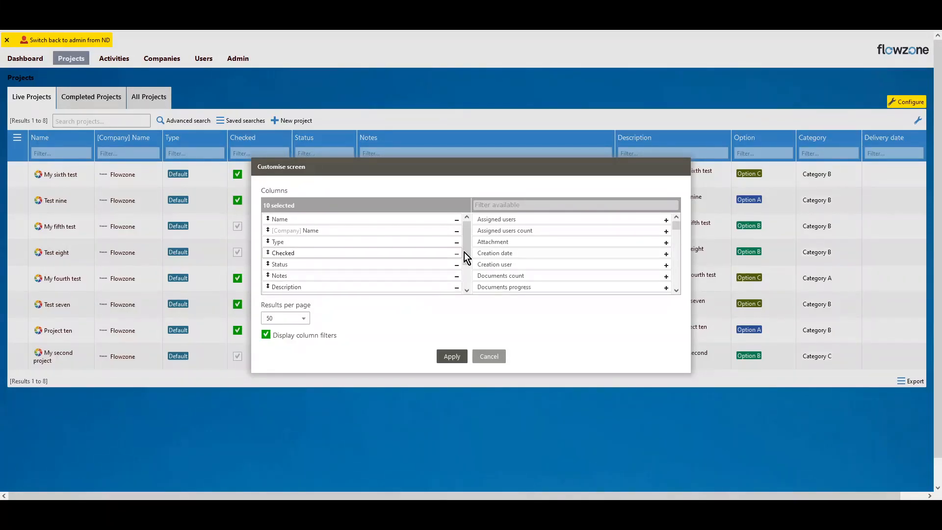
{"action": "left_click_drag", "start_coordinate": [467, 249], "coordinate": [469, 276]}
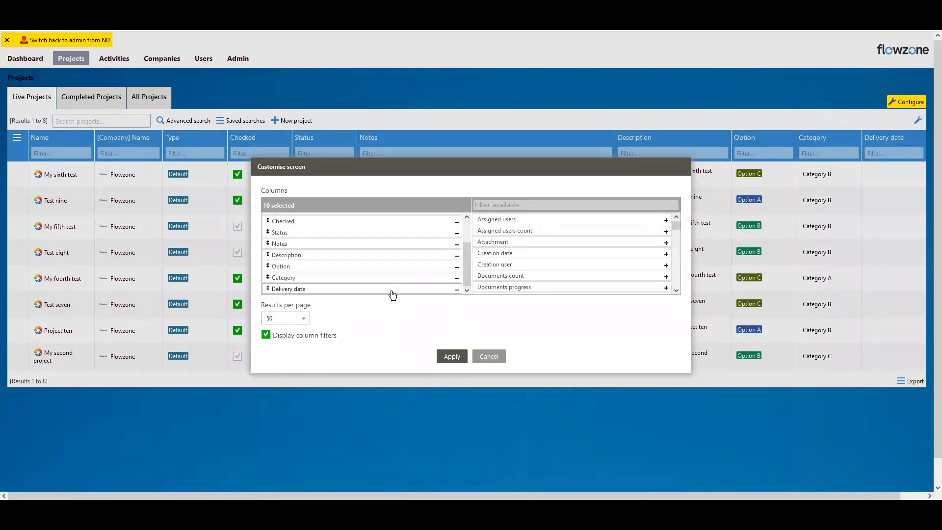
{"action": "left_click_drag", "start_coordinate": [317, 290], "coordinate": [320, 244]}
{"action": "left_click_drag", "start_coordinate": [316, 279], "coordinate": [322, 253]}
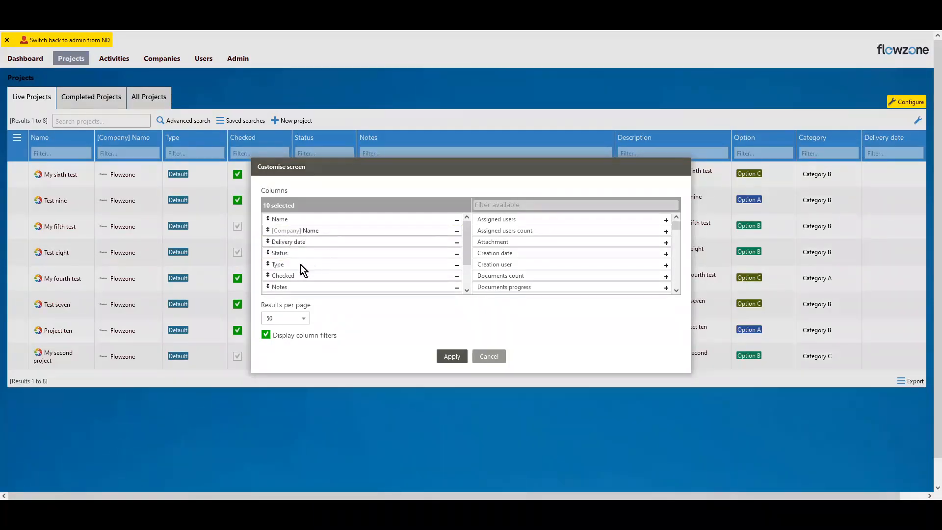
{"action": "mouse_move", "coordinate": [289, 247]}
{"action": "left_mouse_down"}
{"action": "mouse_move", "coordinate": [293, 222]}
{"action": "mouse_move", "coordinate": [300, 254]}
{"action": "left_mouse_up"}
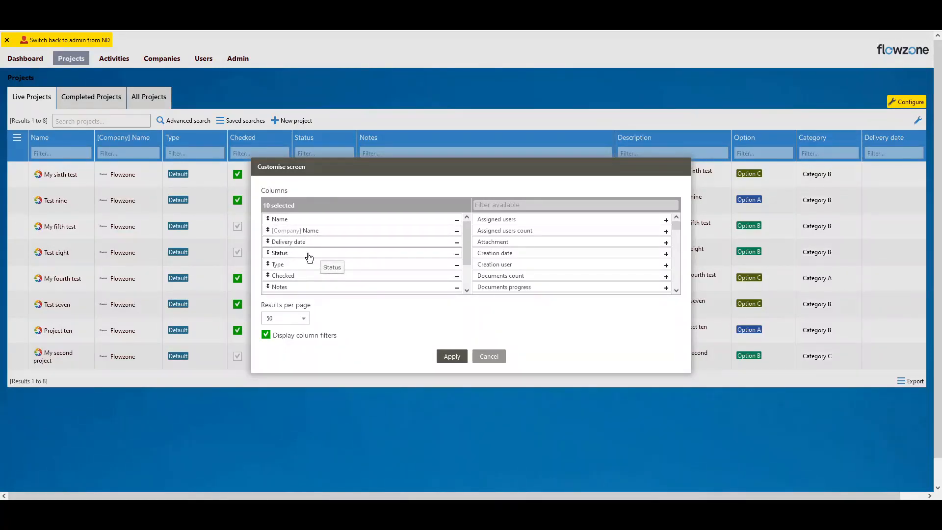
{"action": "left_click_drag", "start_coordinate": [466, 260], "coordinate": [472, 223]}
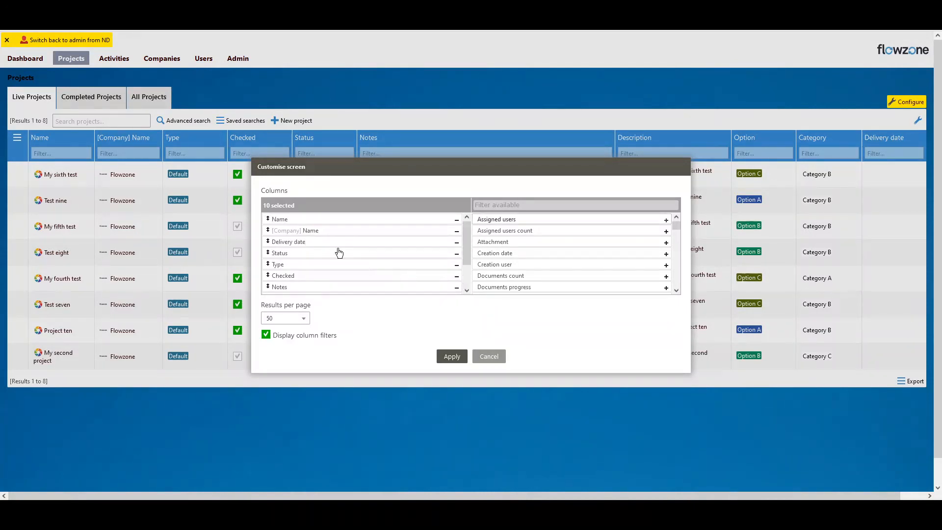
{"action": "left_click", "coordinate": [452, 357]}
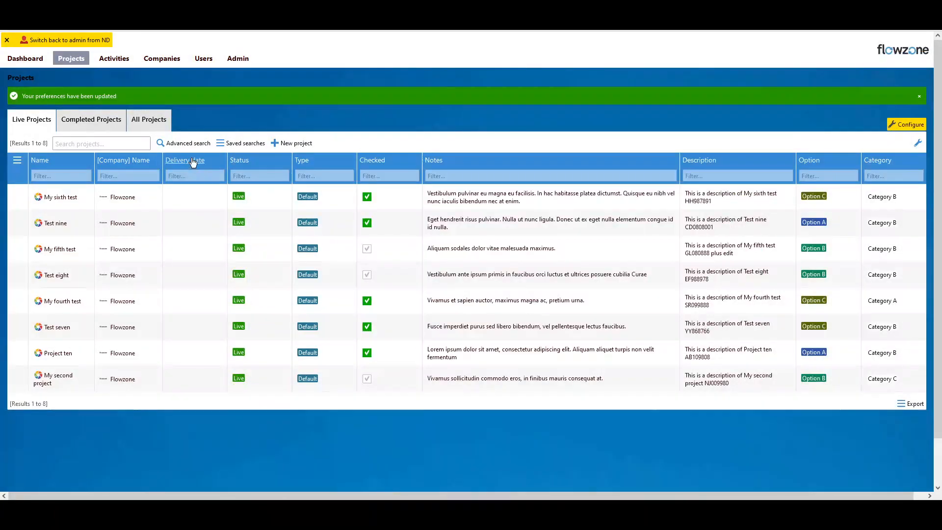